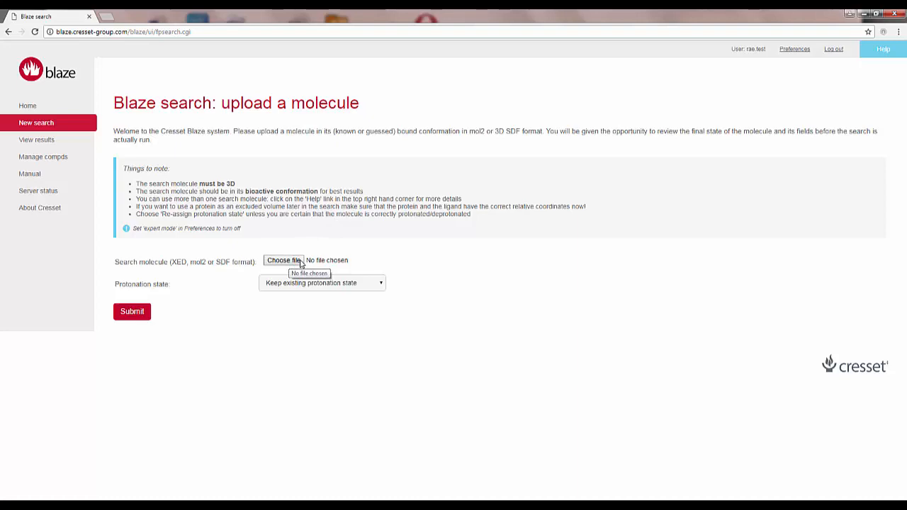
Upload nevirapine.sdf as the search molecule, keeping the existing protonation state, and submit it for processing
{"action": "left_click", "coordinate": [298, 263]}
{"action": "left_click", "coordinate": [112, 134]}
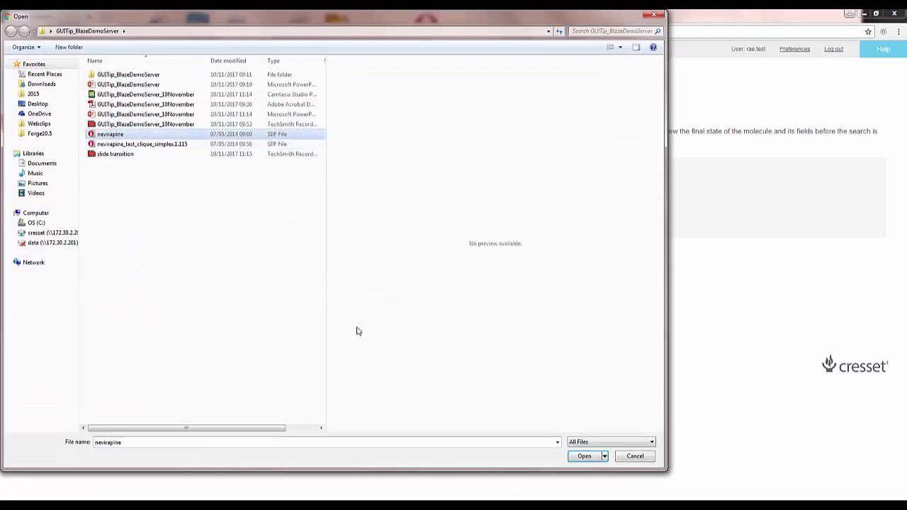
{"action": "left_click", "coordinate": [583, 457]}
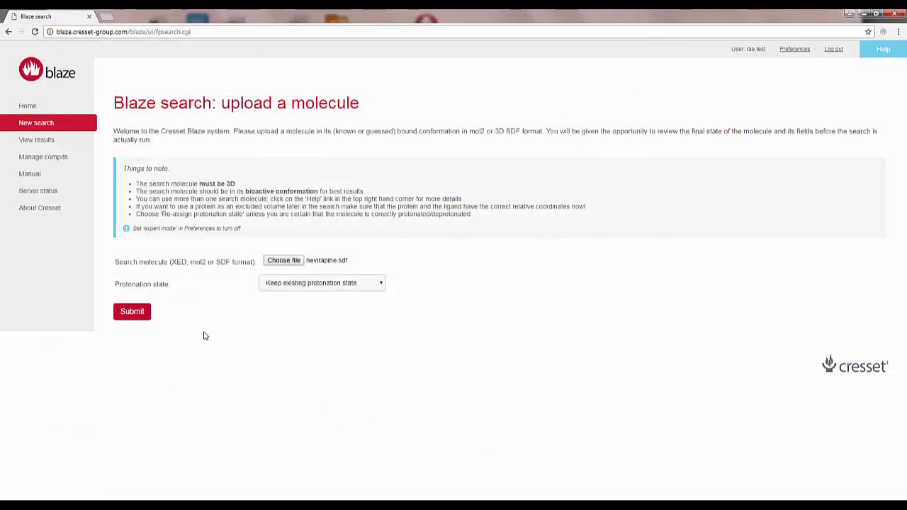
{"action": "left_click", "coordinate": [134, 313]}
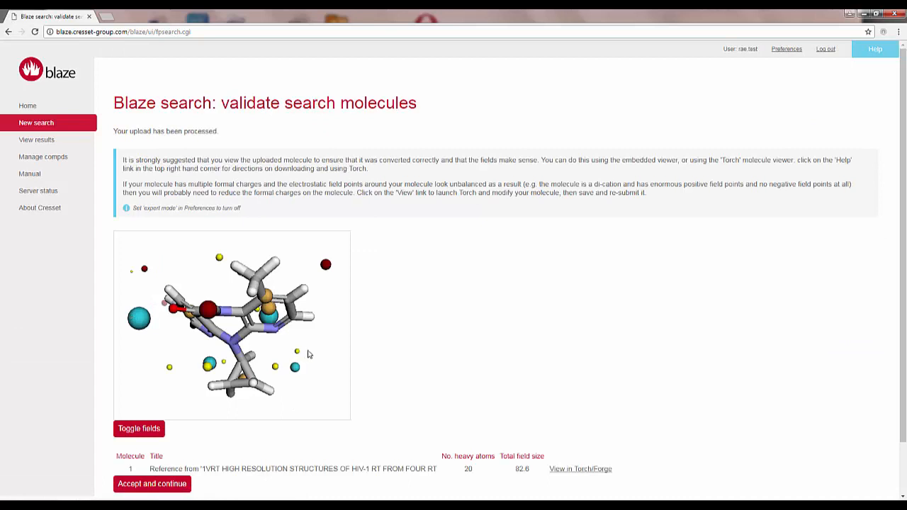
Rotate the uploaded molecule to inspect its structure and field points, and accept it for the search
{"action": "left_click_drag", "start_coordinate": [325, 353], "coordinate": [350, 323]}
{"action": "scroll", "coordinate": [539, 304], "scroll_direction": "down", "scroll_amount": 2}
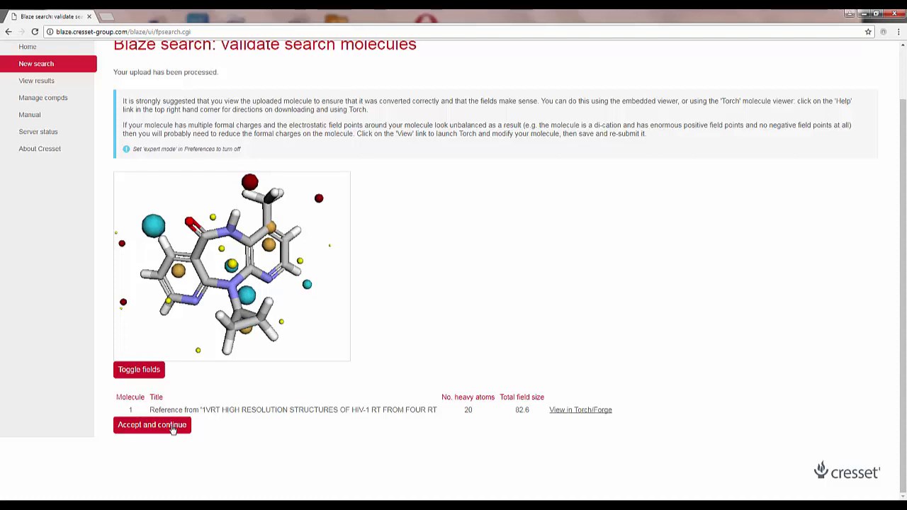
{"action": "left_click", "coordinate": [172, 427]}
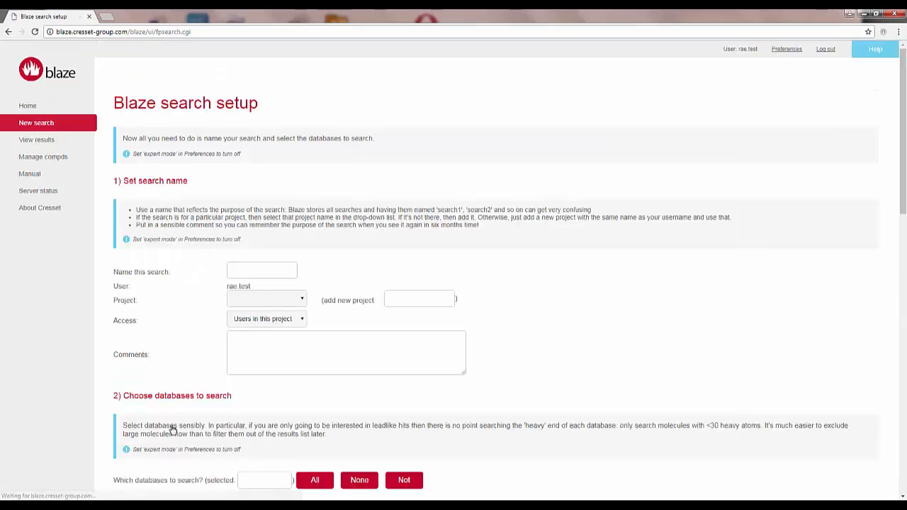
Name the search rti1, assign it to the webclips project, and add the comment "16-25 heavy atoms"
{"action": "left_click", "coordinate": [248, 271]}
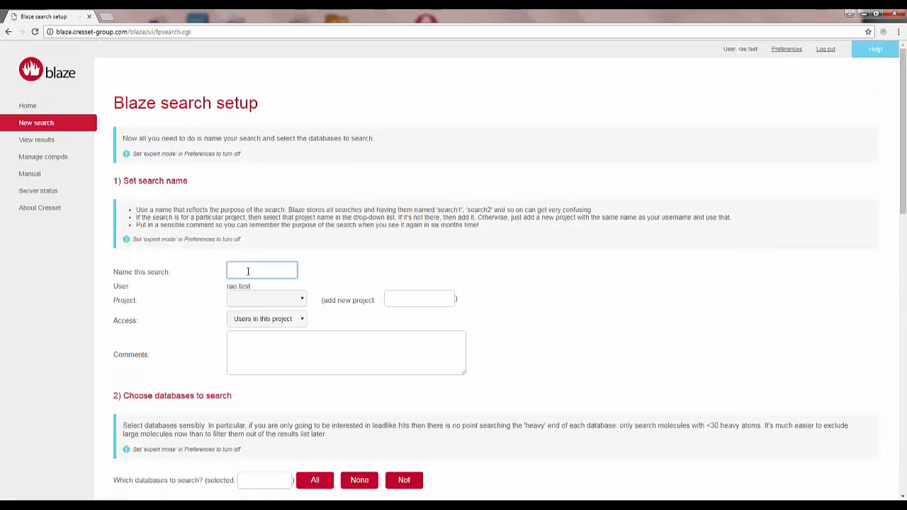
{"action": "type", "text": "rti1"}
{"action": "left_click", "coordinate": [256, 300]}
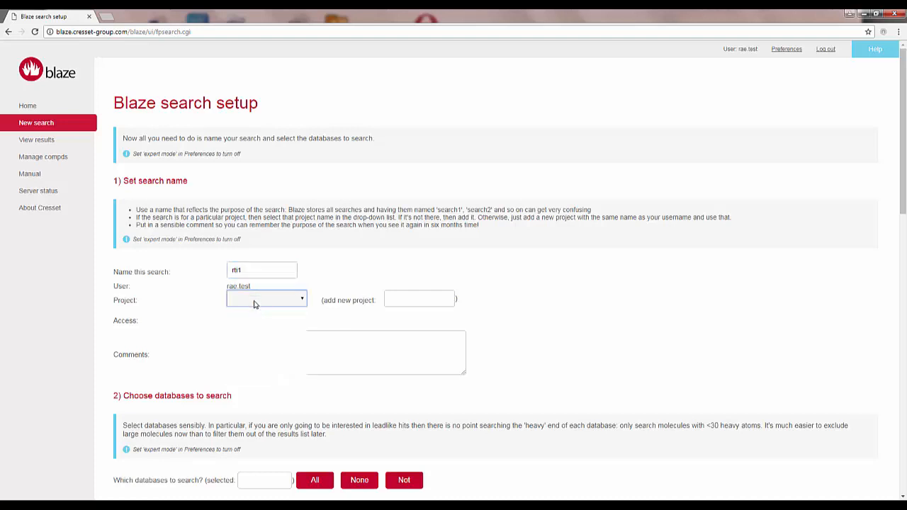
{"action": "left_click", "coordinate": [241, 370]}
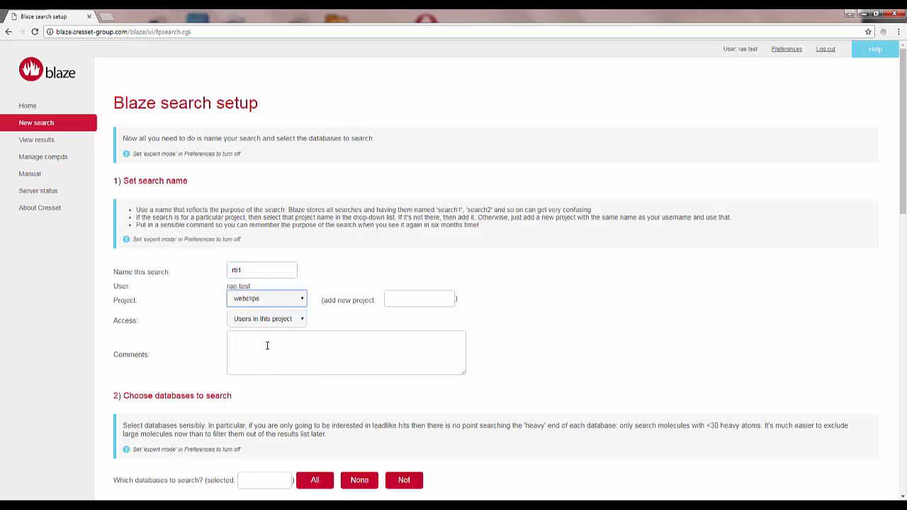
{"action": "left_click", "coordinate": [267, 345]}
{"action": "type", "text": "16-"}
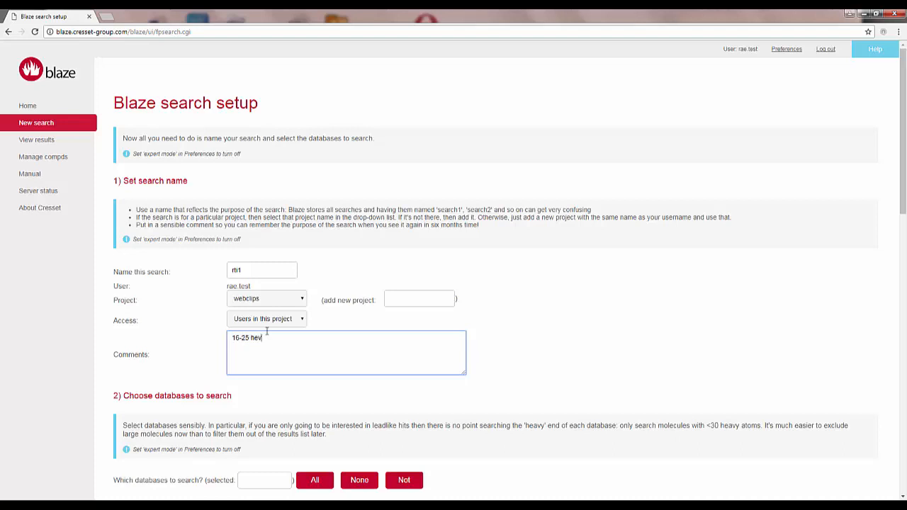
{"action": "type", "text": "25 heavy atoms"}
Select the Chembl20_filtered database for the 16-20 and 21-25 heavy atom ranges
{"action": "scroll", "coordinate": [174, 310], "scroll_direction": "down", "scroll_amount": 2}
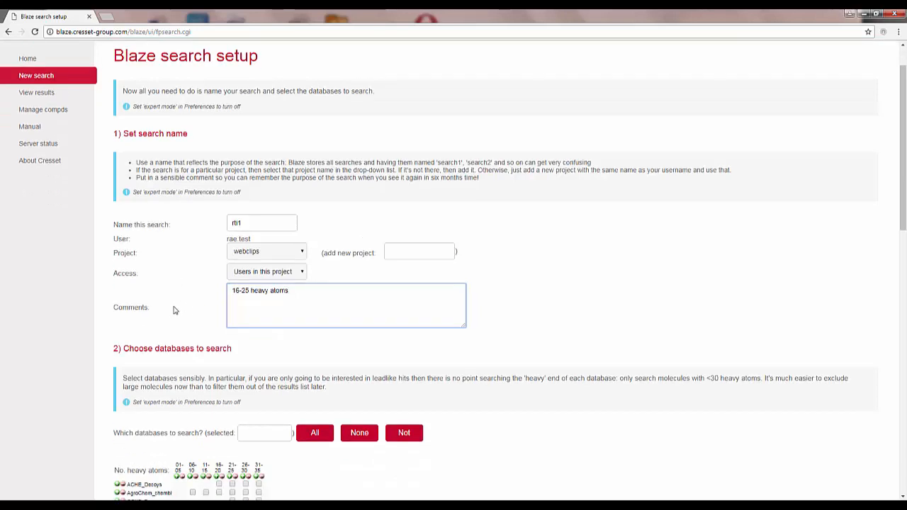
{"action": "scroll", "coordinate": [175, 315], "scroll_direction": "down", "scroll_amount": 3}
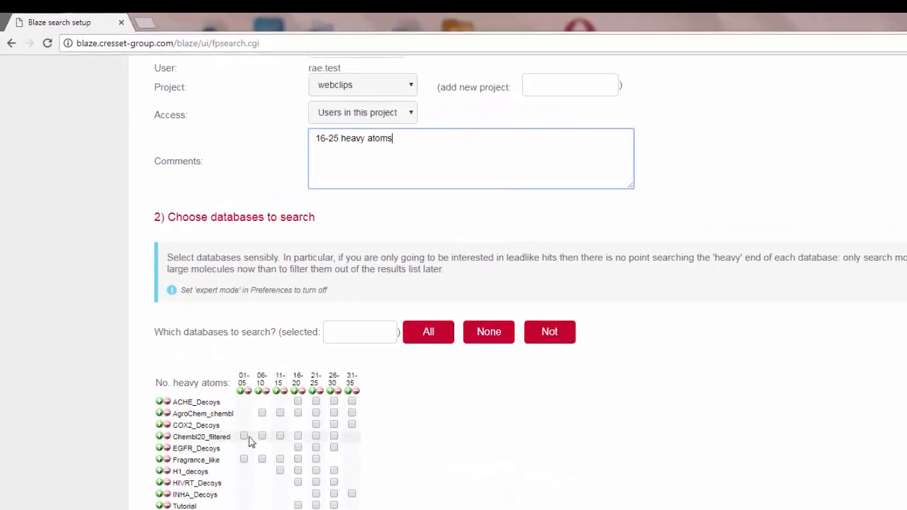
{"action": "left_click", "coordinate": [299, 436]}
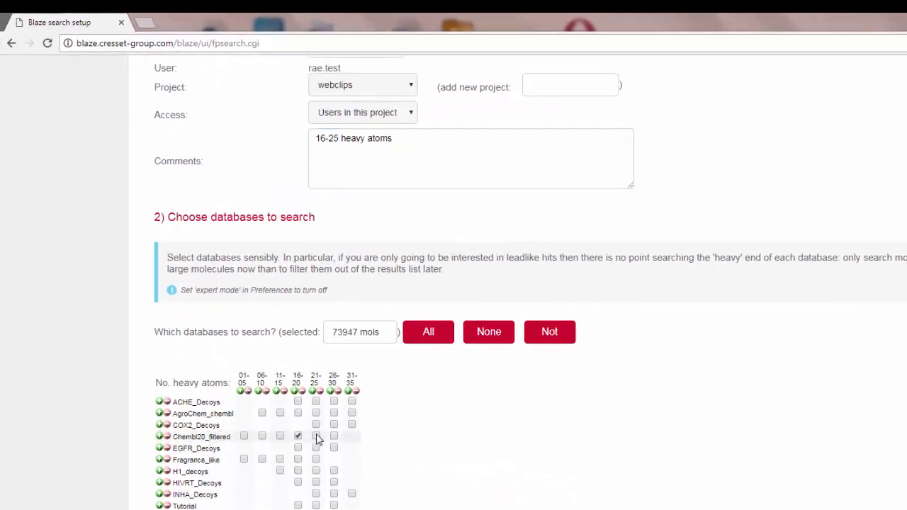
{"action": "left_click", "coordinate": [316, 436]}
Try a shape weight of 1.000, restore it to 0.500, and view the similarity metric options while keeping Dice
{"action": "scroll", "coordinate": [459, 453], "scroll_direction": "down", "scroll_amount": 1}
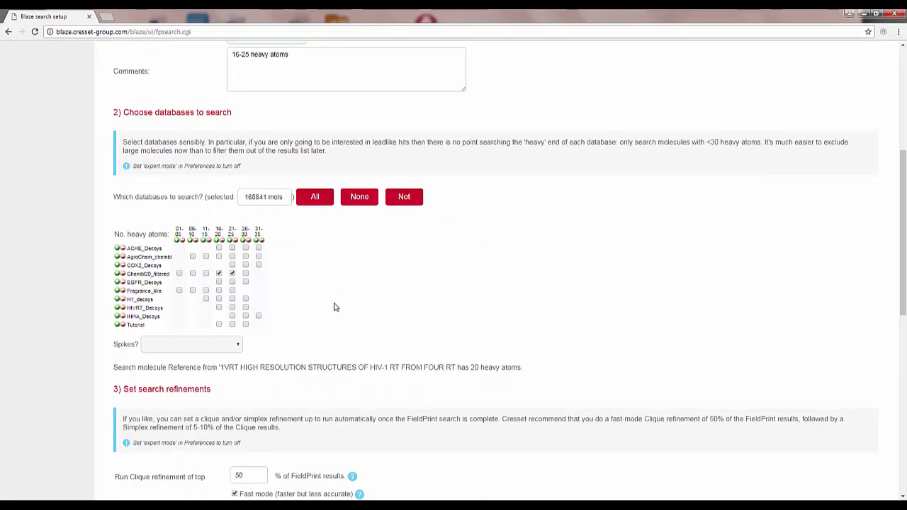
{"action": "scroll", "coordinate": [340, 301], "scroll_direction": "down", "scroll_amount": 3}
{"action": "scroll", "coordinate": [338, 318], "scroll_direction": "down", "scroll_amount": 1}
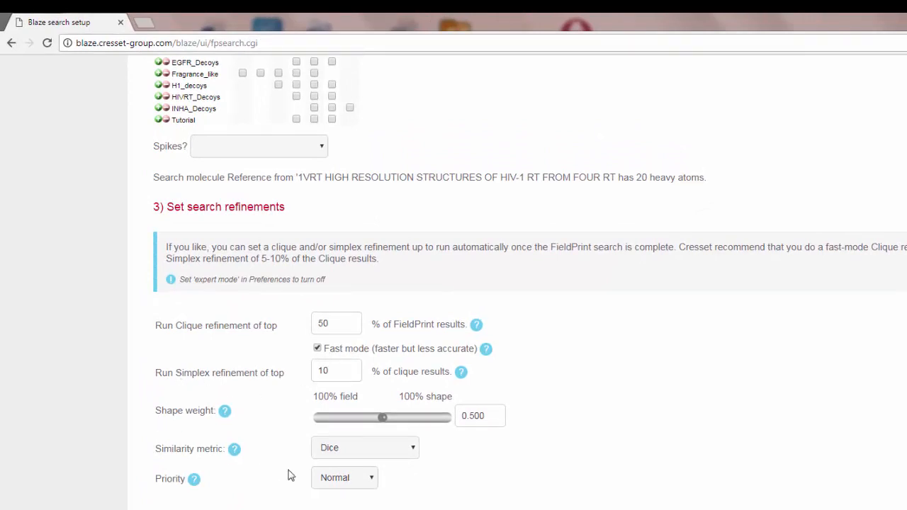
{"action": "left_click_drag", "start_coordinate": [383, 420], "coordinate": [437, 429]}
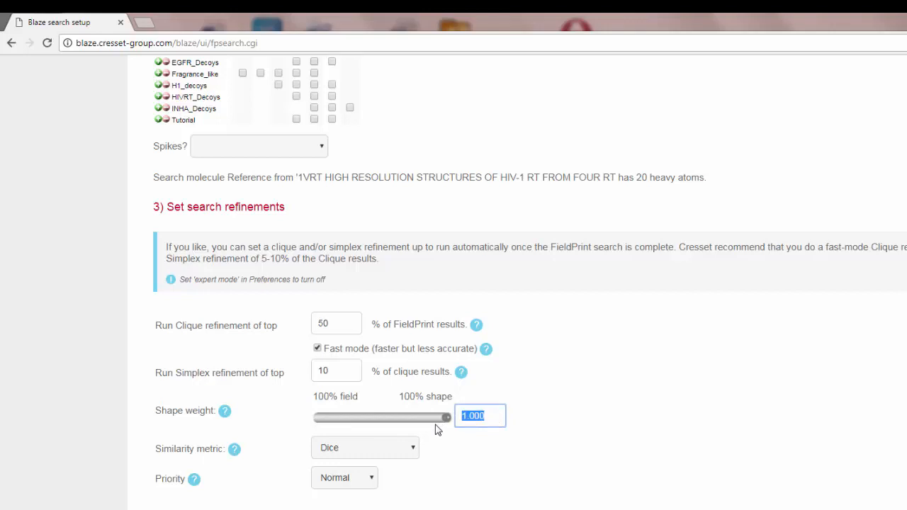
{"action": "type", "text": "0.5"}
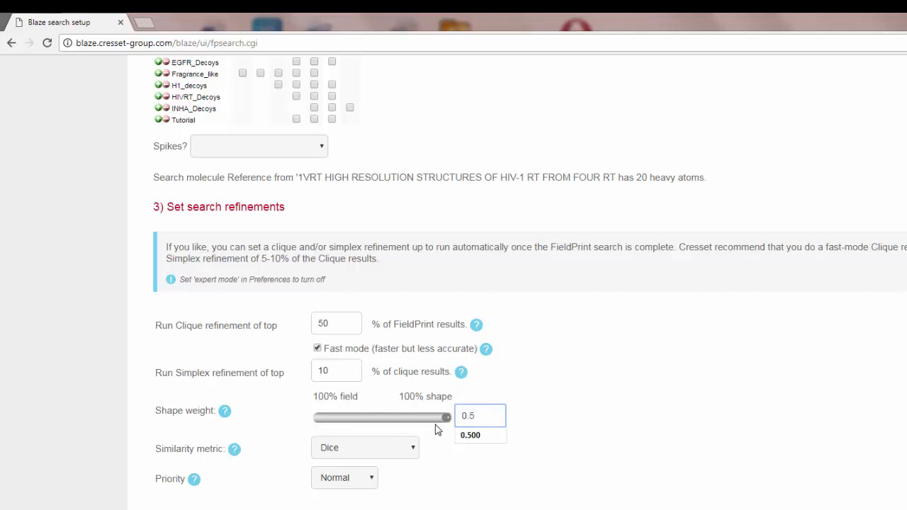
{"action": "left_click", "coordinate": [482, 433]}
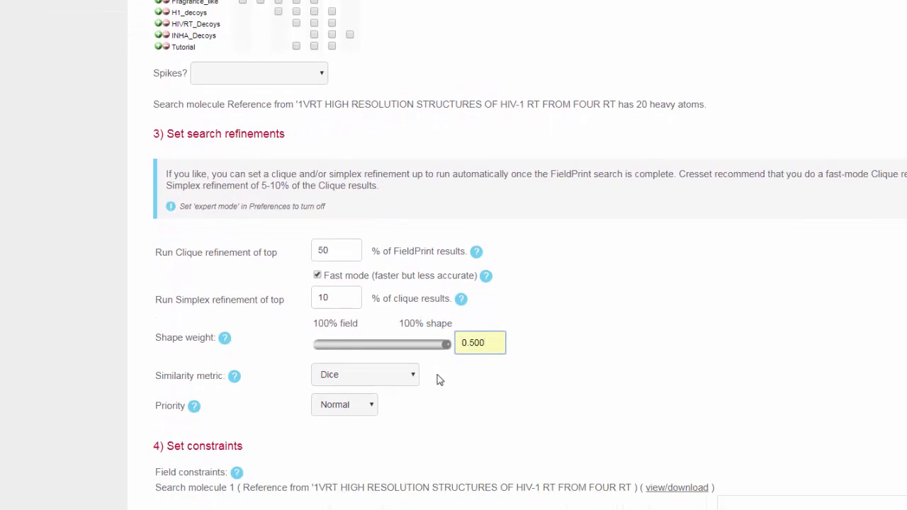
{"action": "left_click", "coordinate": [413, 380]}
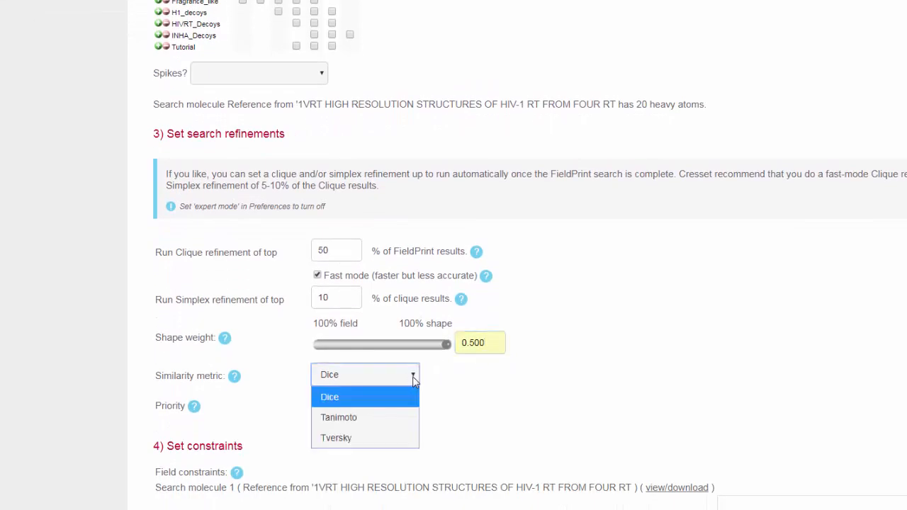
{"action": "left_click", "coordinate": [415, 381]}
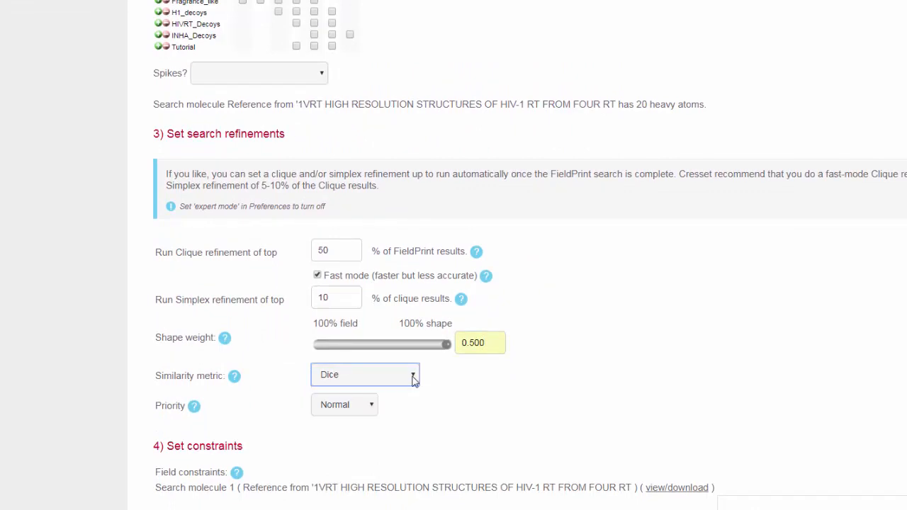
Submit the configured search without adding field constraints, pharmacophore constraints or a protein file
{"action": "scroll", "coordinate": [610, 350], "scroll_direction": "down", "scroll_amount": 3}
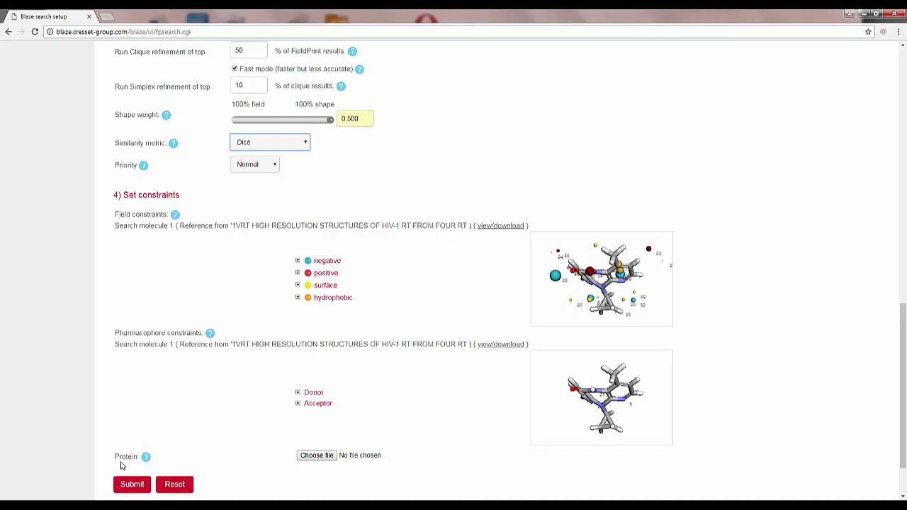
{"action": "scroll", "coordinate": [107, 422], "scroll_direction": "down", "scroll_amount": 2}
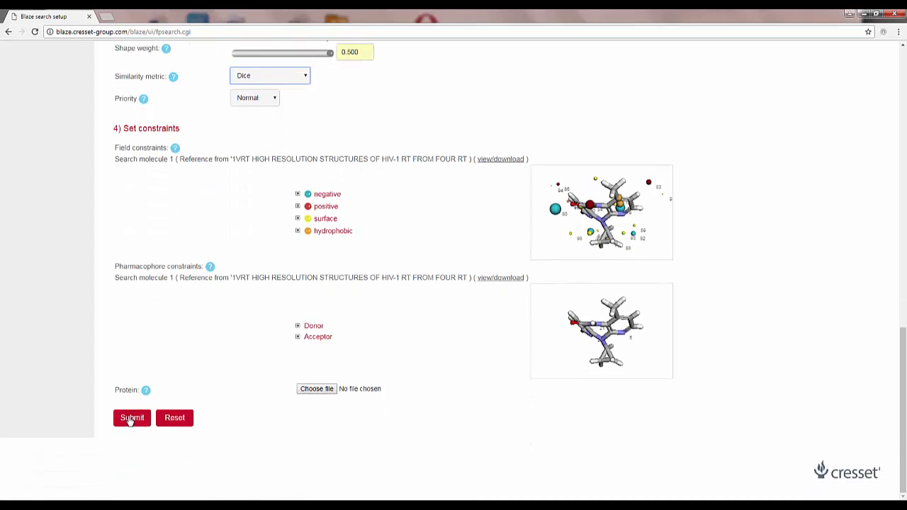
{"action": "left_click", "coordinate": [130, 418]}
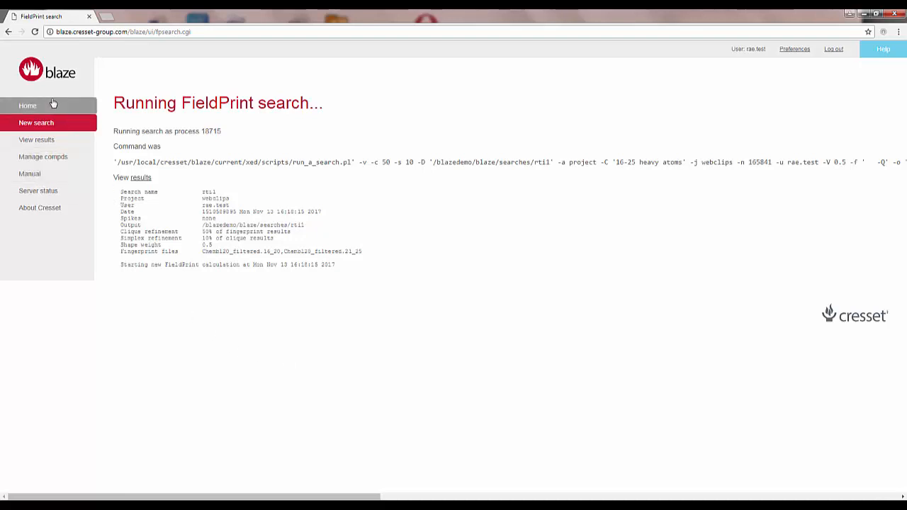
Limit the search results list to own searches and view the log and progress of the rti1 search
{"action": "left_click", "coordinate": [46, 140]}
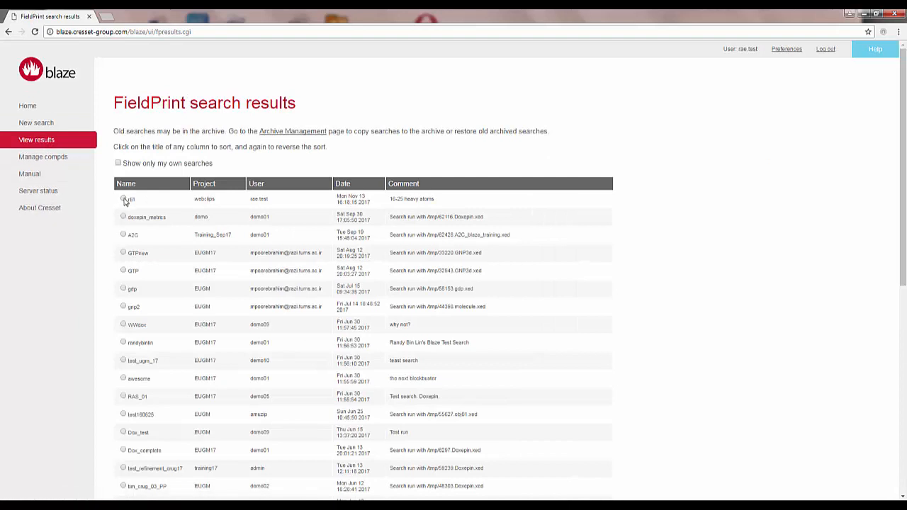
{"action": "left_click", "coordinate": [124, 200]}
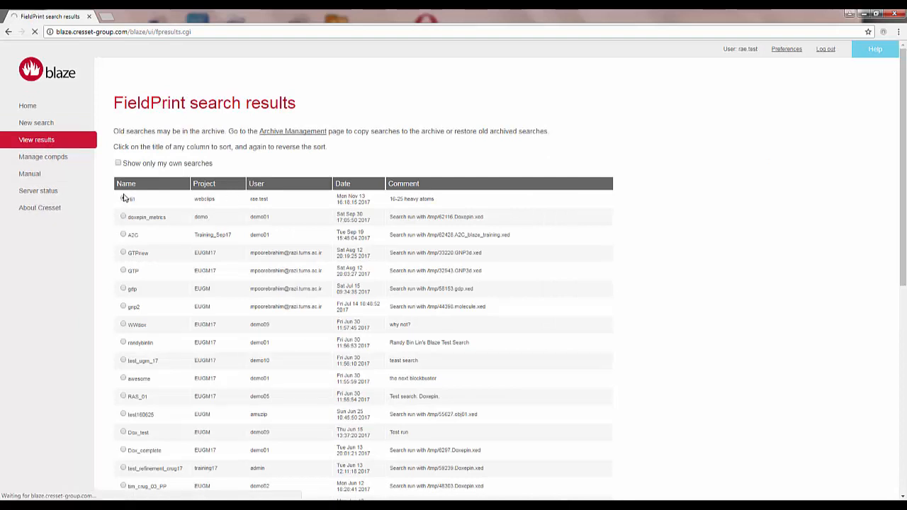
{"action": "left_click", "coordinate": [118, 164]}
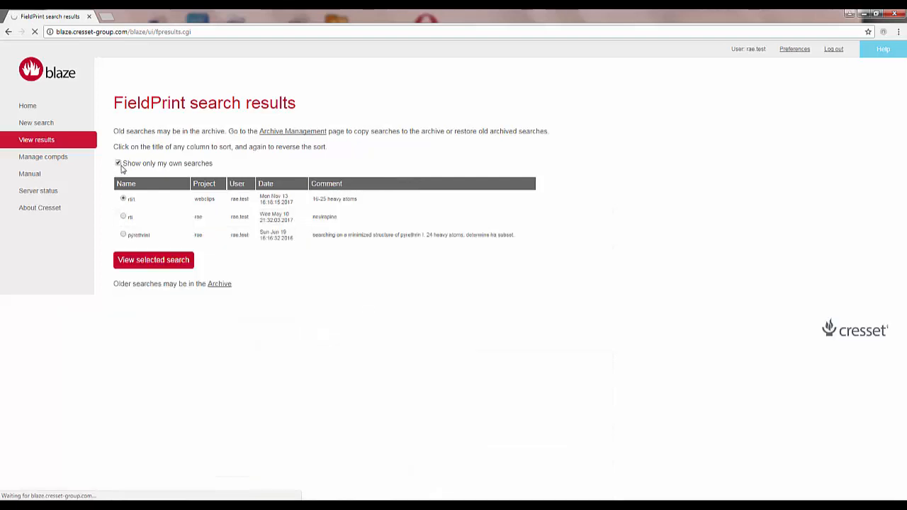
{"action": "left_click", "coordinate": [157, 262]}
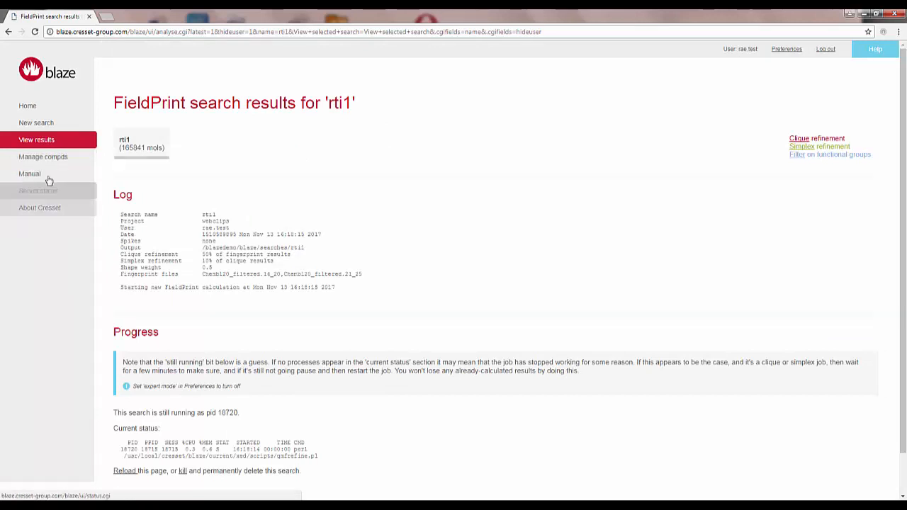
Look through the compound management page, the manual and the server status page
{"action": "left_click", "coordinate": [48, 162]}
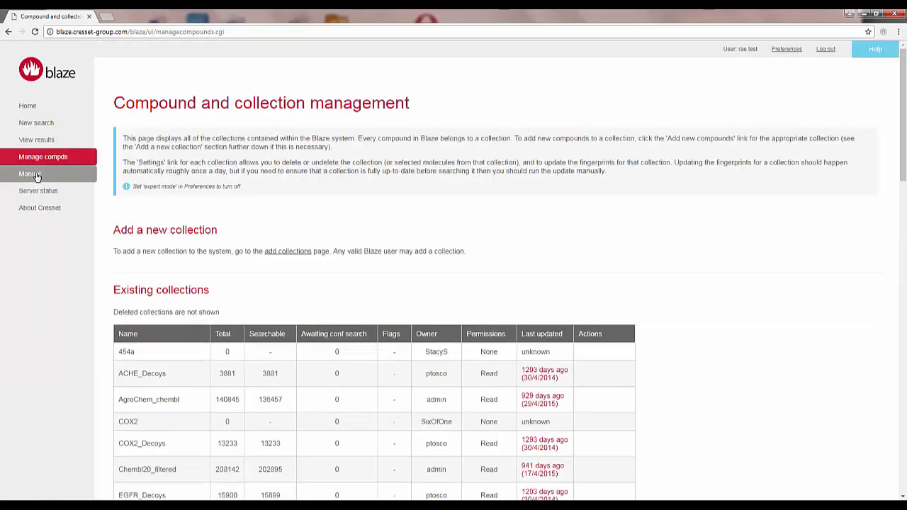
{"action": "left_click", "coordinate": [37, 176]}
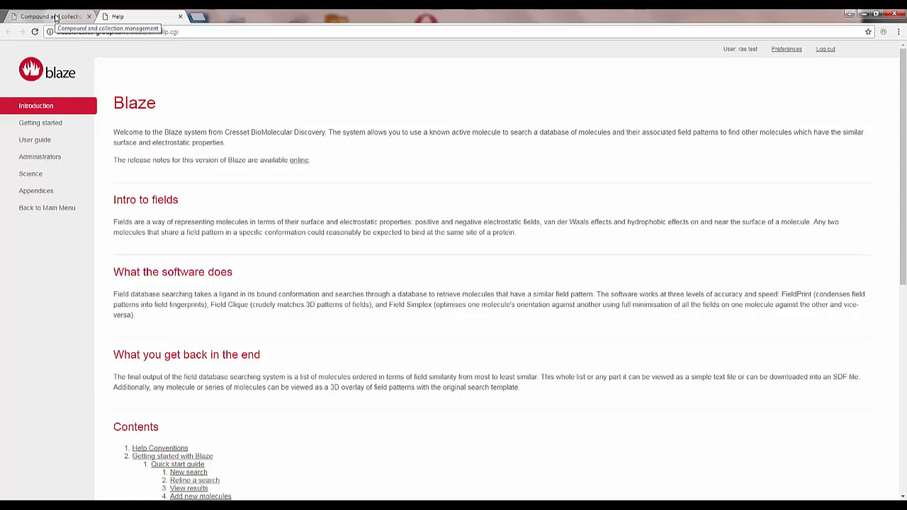
{"action": "left_click", "coordinate": [56, 17]}
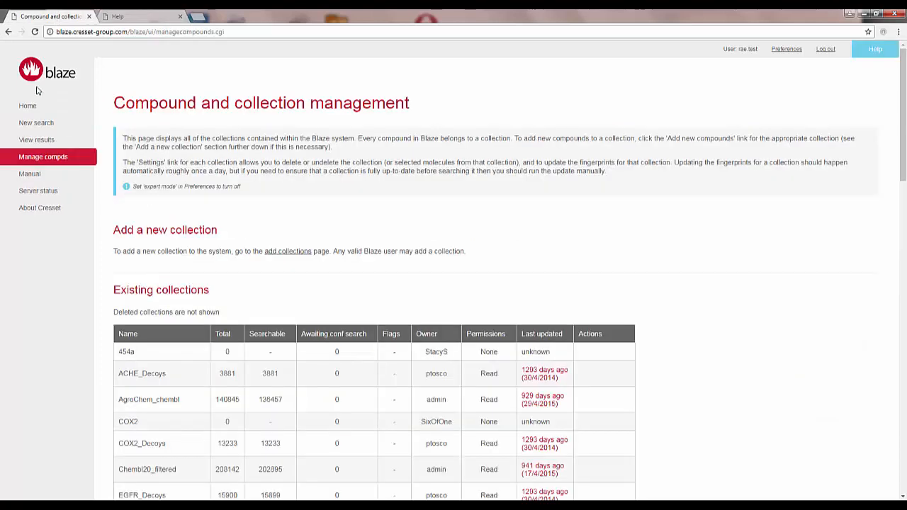
{"action": "left_click", "coordinate": [39, 191]}
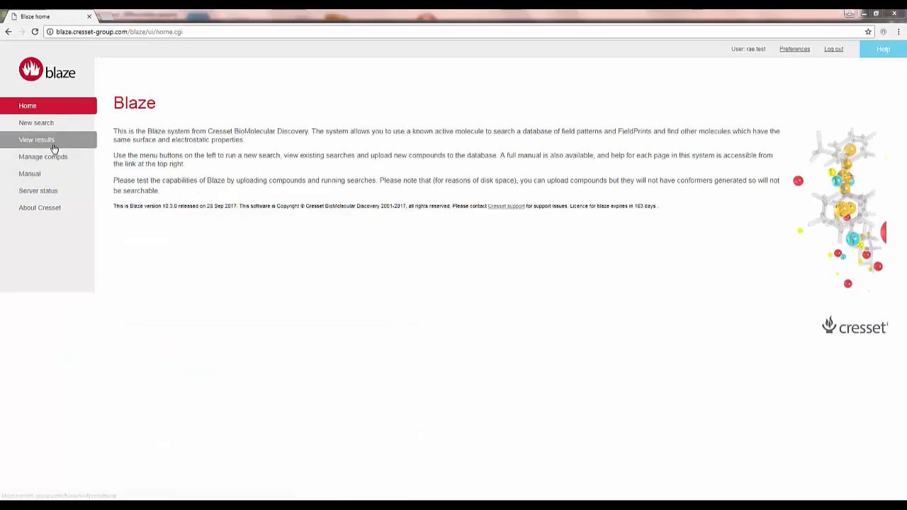
Show only own searches in the results list and open the refinement results of the rti1 search
{"action": "left_click", "coordinate": [54, 144]}
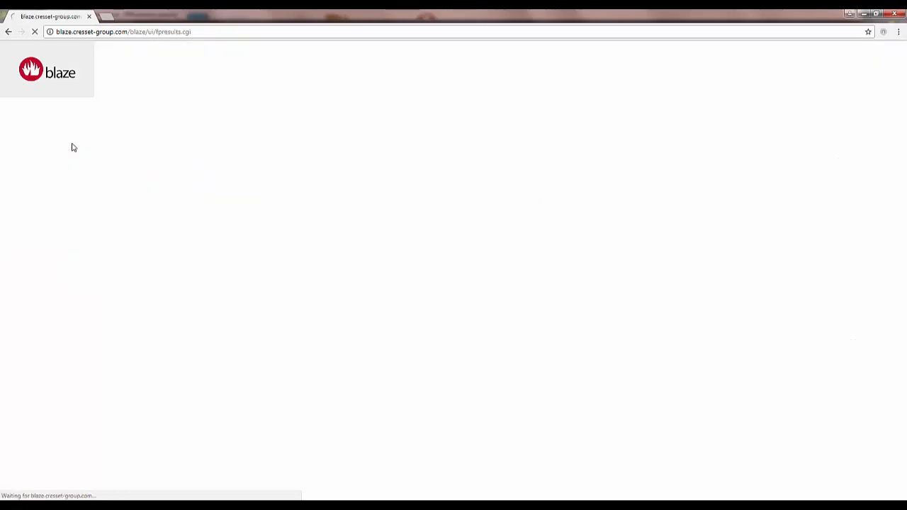
{"action": "left_click", "coordinate": [118, 164]}
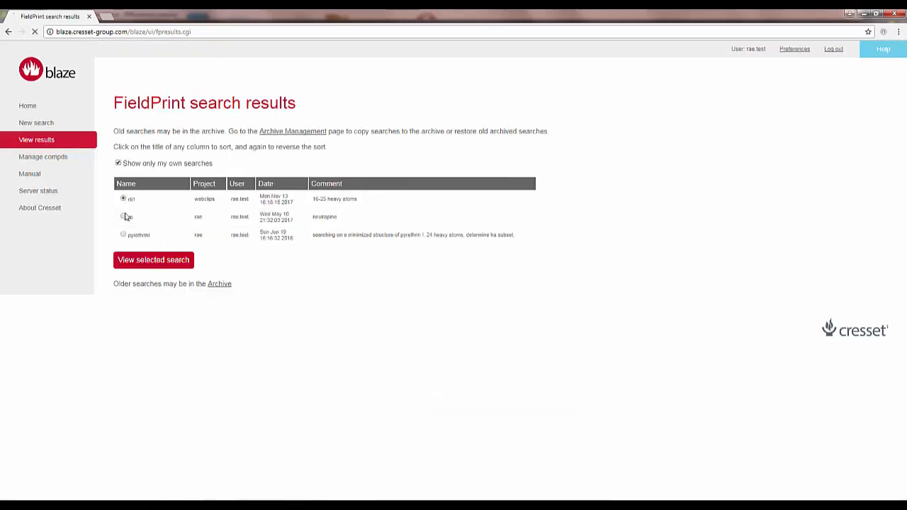
{"action": "left_click", "coordinate": [140, 261]}
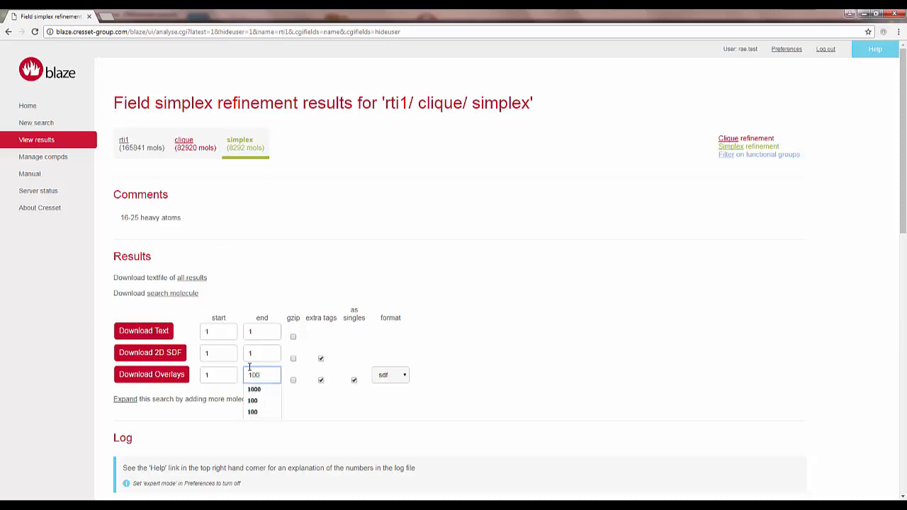
Download the overlays for results 1 to 100 in sdf format and open the downloaded file in Torch
{"action": "left_click", "coordinate": [256, 411]}
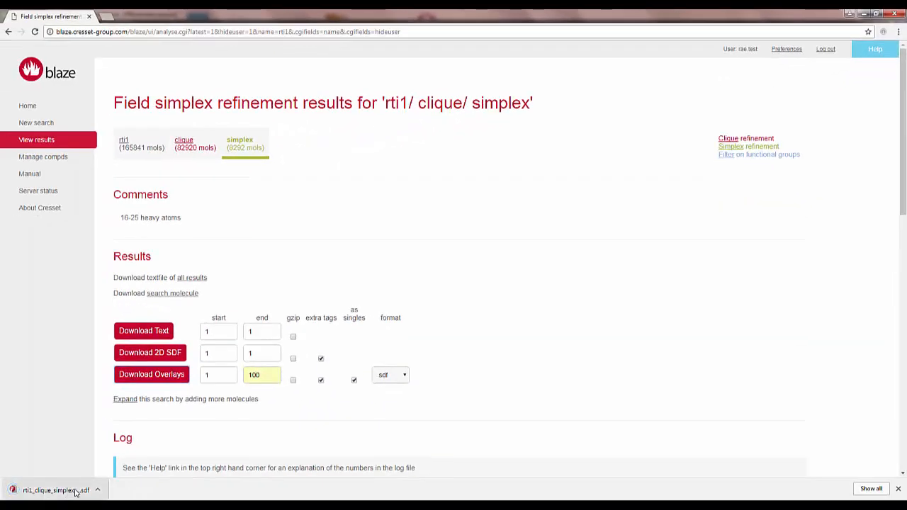
{"action": "right_click", "coordinate": [73, 490]}
{"action": "left_click", "coordinate": [93, 439]}
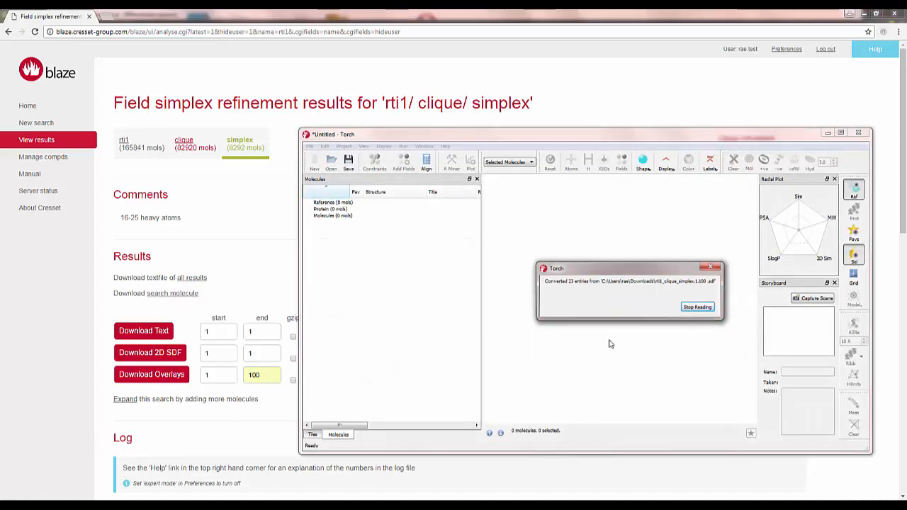
Maximize the Torch window and widen the molecules table until its property columns show
{"action": "left_click", "coordinate": [841, 134]}
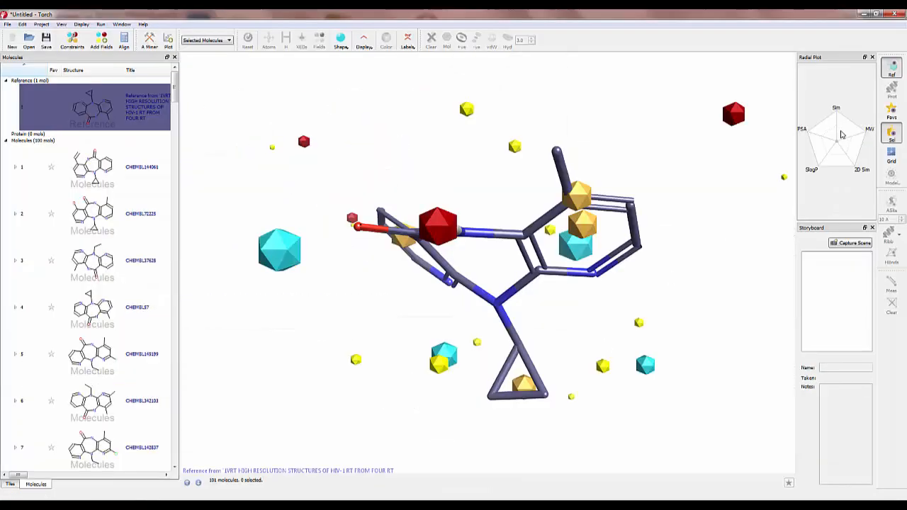
{"action": "left_click_drag", "start_coordinate": [180, 295], "coordinate": [537, 308]}
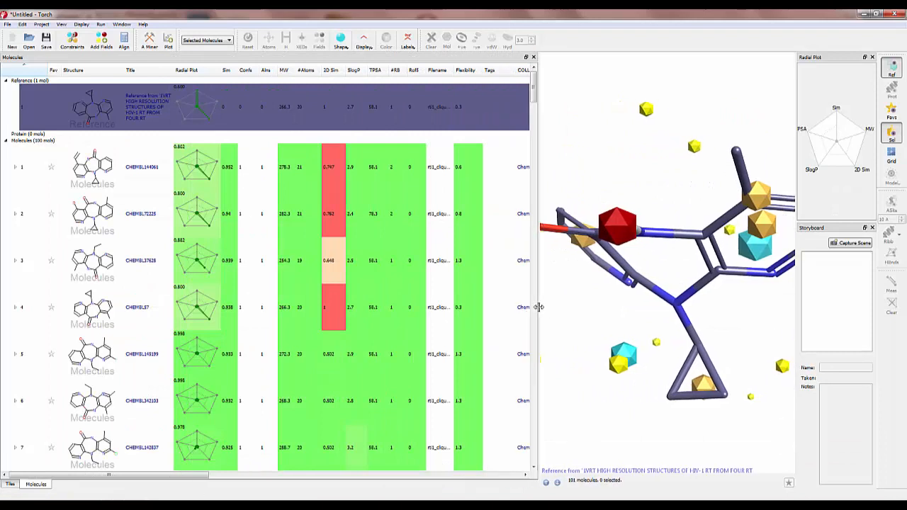
View the first three result molecules against the reference and turn on grid display to show them in separate cells
{"action": "left_click", "coordinate": [104, 175]}
{"action": "key", "text": "Down"}
{"action": "key", "text": "Down"}
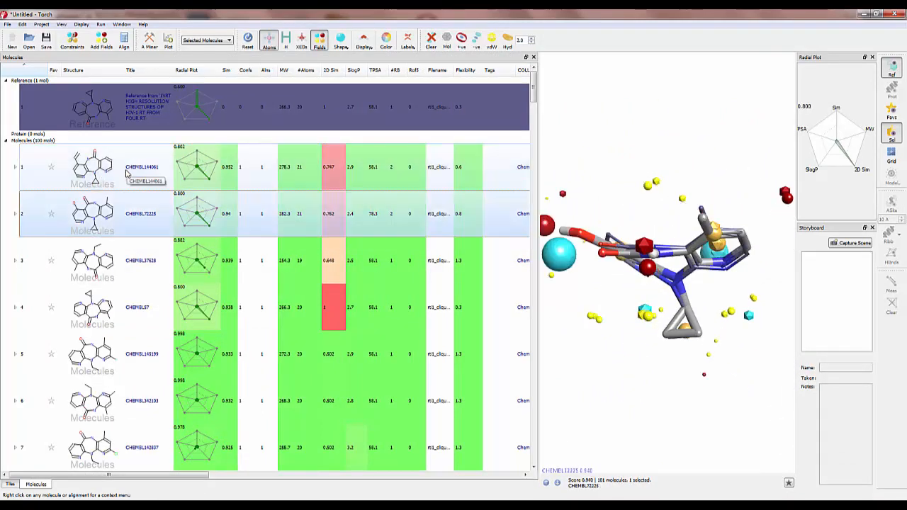
{"action": "left_click", "coordinate": [893, 154]}
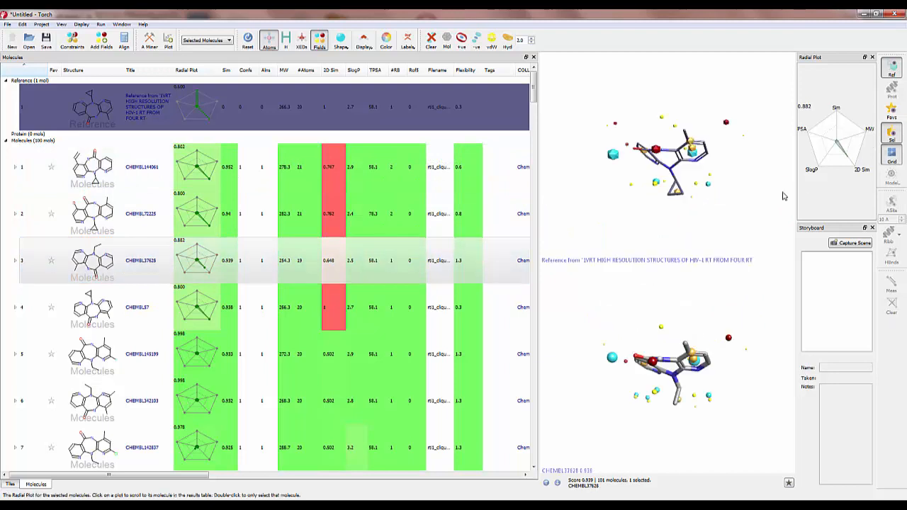
{"action": "left_click_drag", "start_coordinate": [699, 239], "coordinate": [694, 221]}
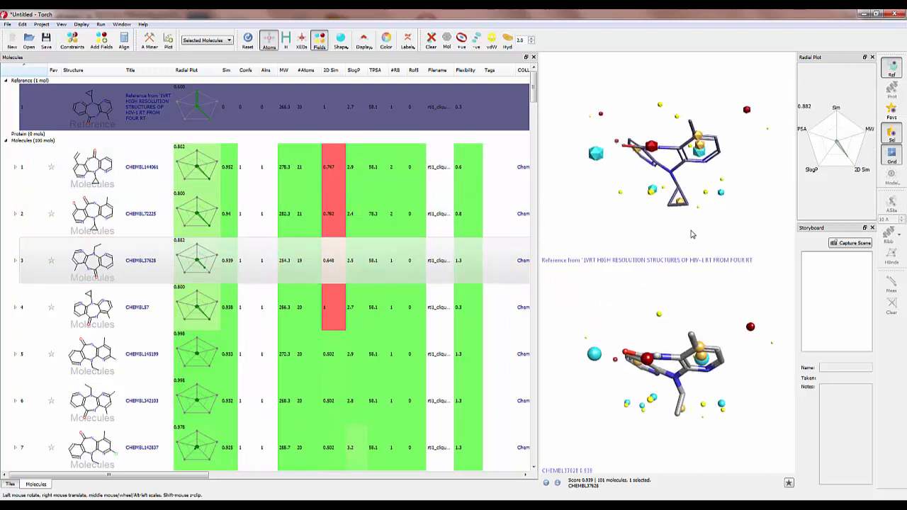
Go through the result molecules one by one from row 4 to row 82, comparing each overlay with the reference
{"action": "key", "text": "Down"}
{"action": "key", "text": "Down"}
{"action": "key", "text": "Down"}
{"action": "key", "text": "Down"}
{"action": "key", "text": "Down"}
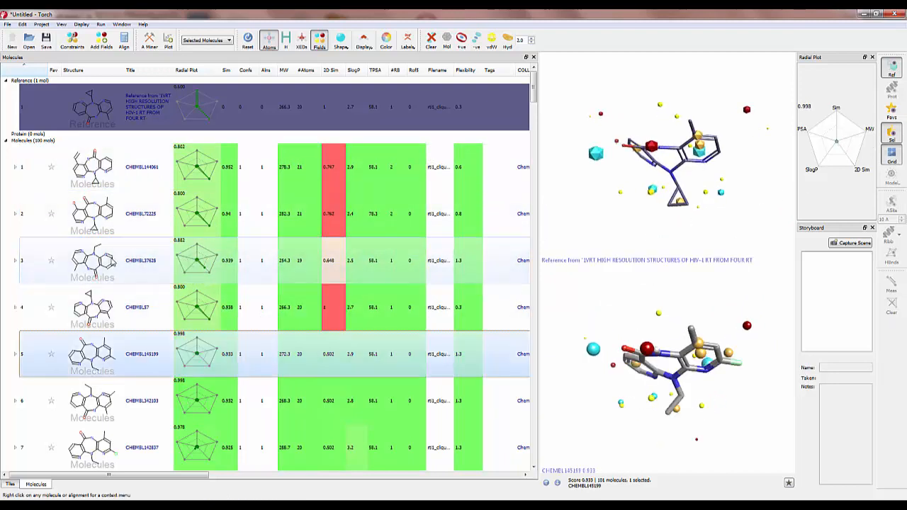
{"action": "key", "text": "Down"}
{"action": "key", "text": "Down"}
{"action": "key", "text": "Down"}
{"action": "key", "text": "Down"}
{"action": "key", "text": "Down"}
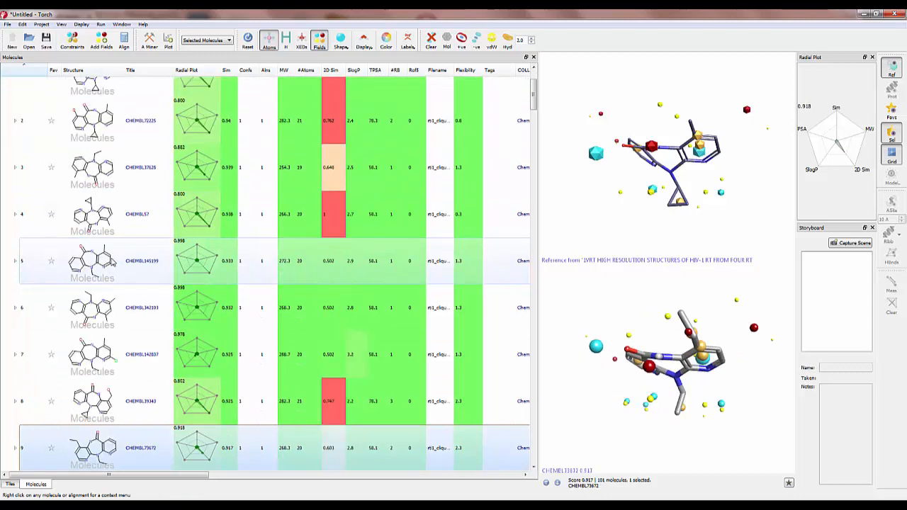
{"action": "key", "text": "Down"}
{"action": "key", "text": "Down"}
{"action": "key", "text": "Down"}
{"action": "key", "text": "Down"}
{"action": "key", "text": "Down"}
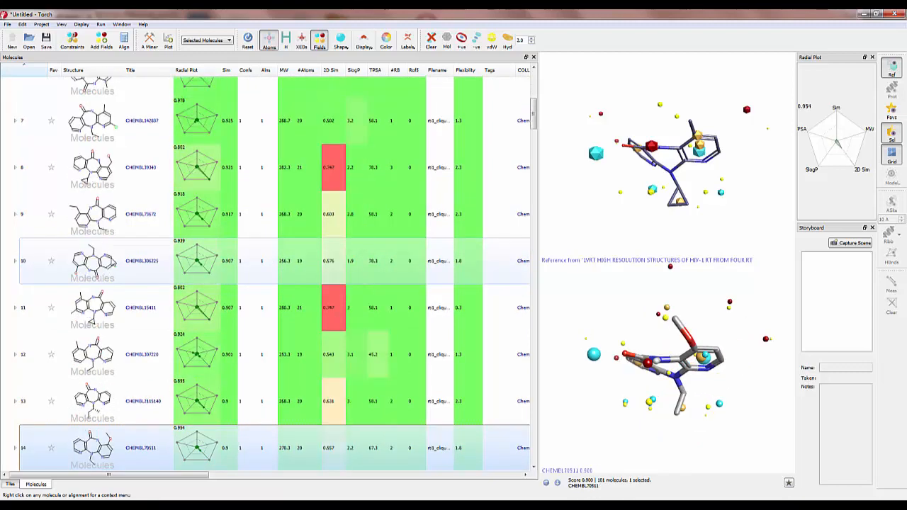
{"action": "key", "text": "Down"}
{"action": "key", "text": "Down"}
{"action": "key", "text": "Down"}
{"action": "key", "text": "Down"}
{"action": "key", "text": "Down"}
{"action": "key", "text": "Down"}
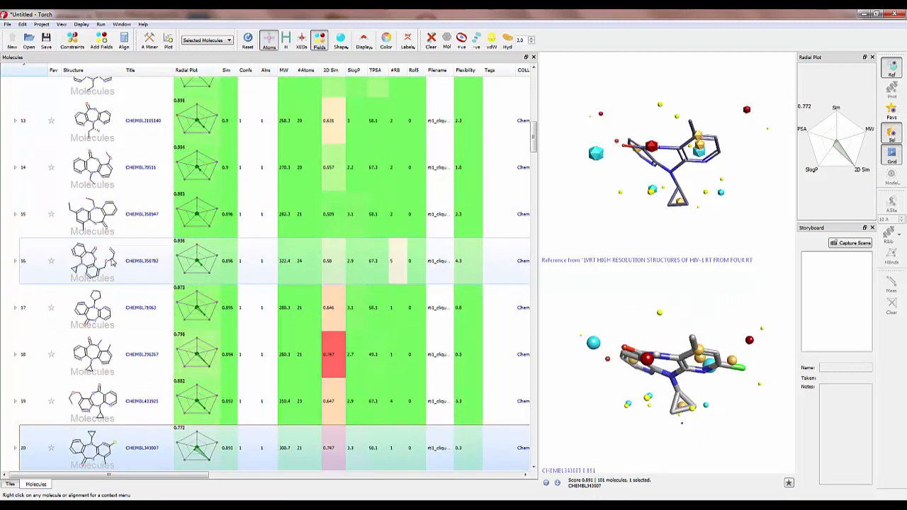
{"action": "key", "text": "Down"}
{"action": "key", "text": "Down"}
{"action": "key", "text": "Down"}
{"action": "key", "text": "Down"}
{"action": "key", "text": "Down"}
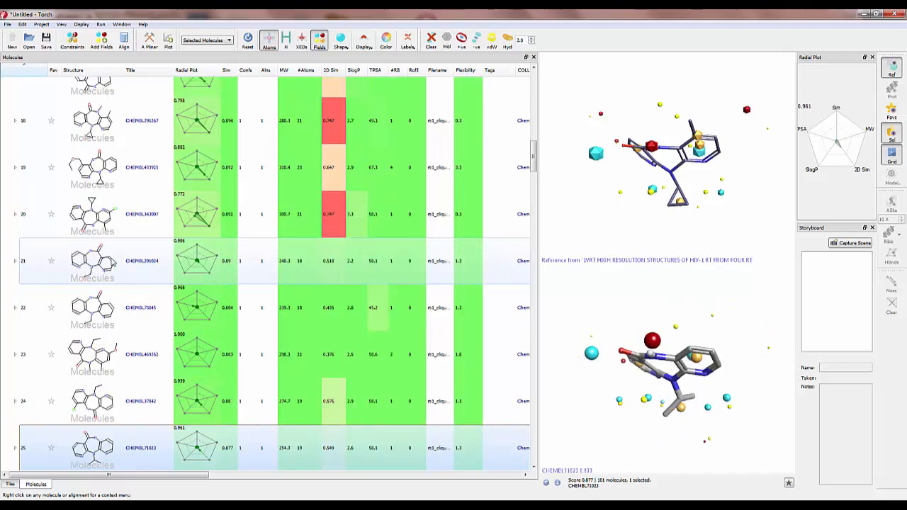
{"action": "key", "text": "Down"}
{"action": "key", "text": "Down"}
{"action": "key", "text": "Down"}
{"action": "key", "text": "Down"}
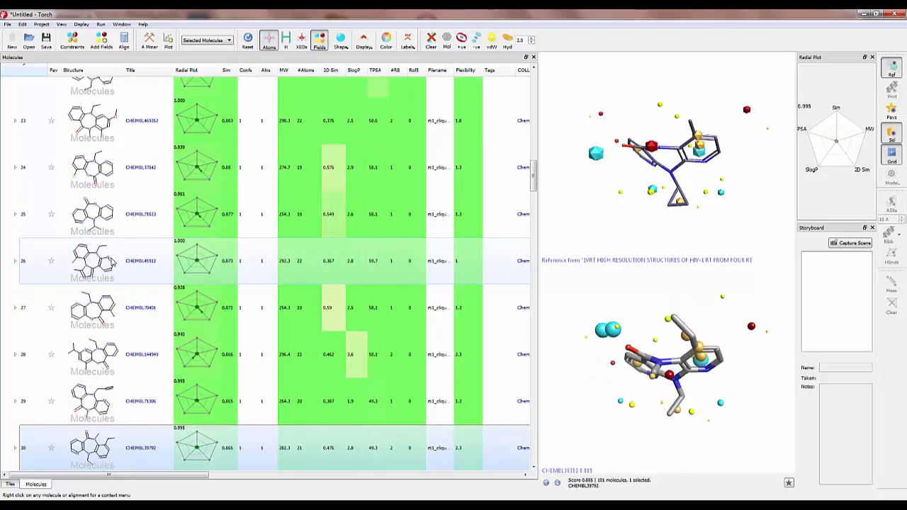
{"action": "key", "text": "Down"}
{"action": "key", "text": "Down"}
{"action": "key", "text": "Down"}
{"action": "key", "text": "Down"}
{"action": "key", "text": "Down"}
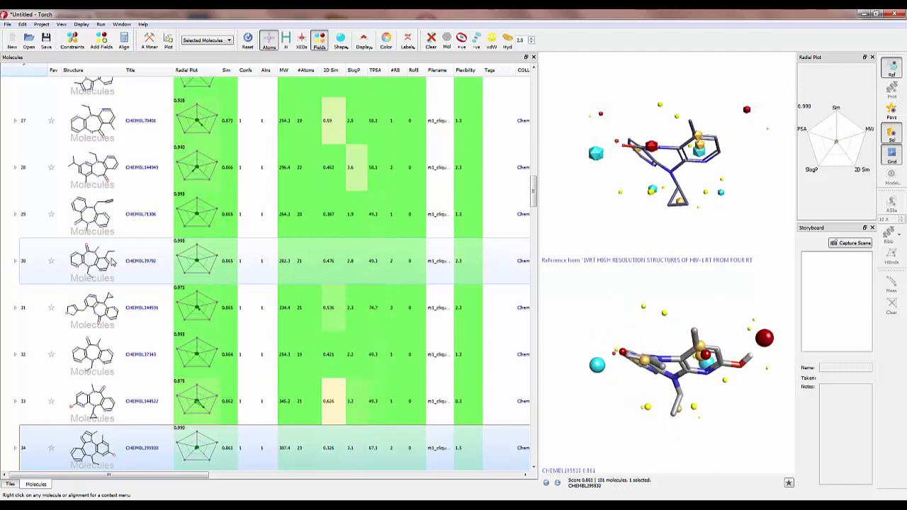
{"action": "key", "text": "Down"}
{"action": "key", "text": "Down"}
{"action": "key", "text": "Down"}
{"action": "key", "text": "Down"}
{"action": "key", "text": "Down"}
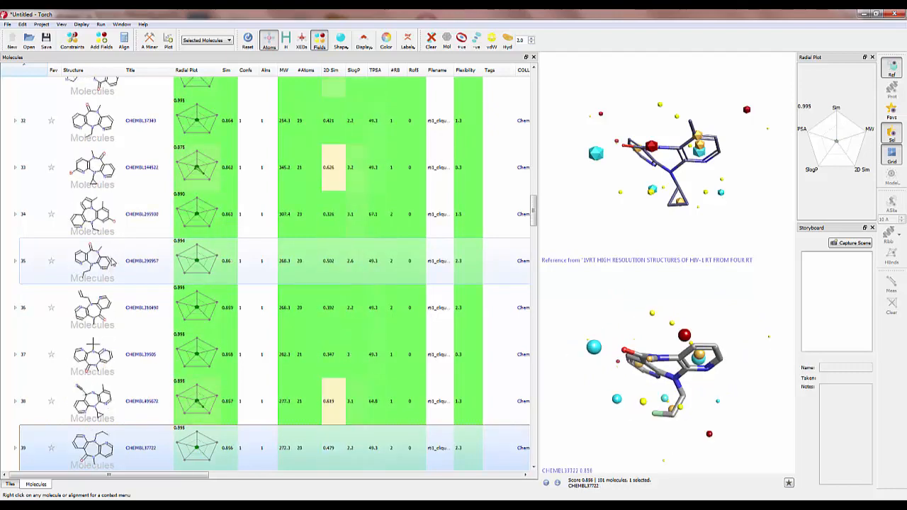
{"action": "key", "text": "Down"}
{"action": "key", "text": "Down"}
{"action": "key", "text": "Down"}
{"action": "key", "text": "Down"}
{"action": "key", "text": "Down"}
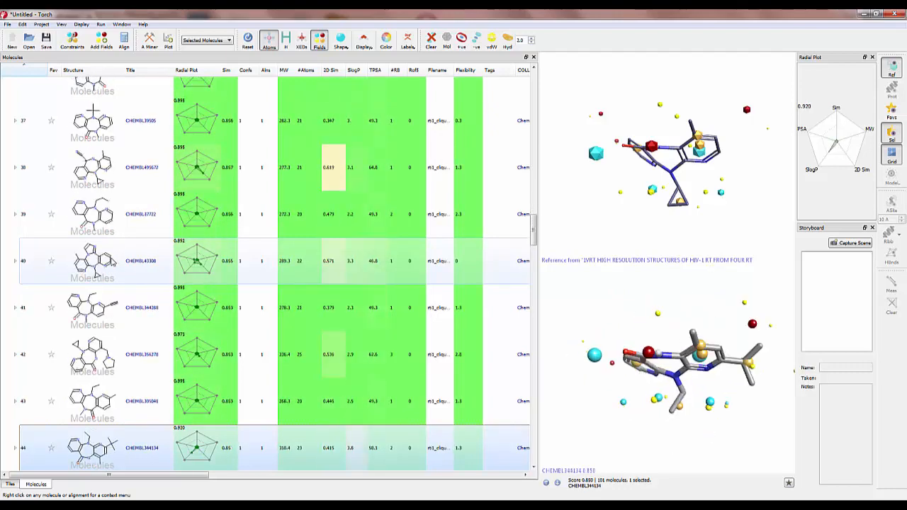
{"action": "key", "text": "Down"}
{"action": "key", "text": "Down"}
{"action": "key", "text": "Down"}
{"action": "key", "text": "Down"}
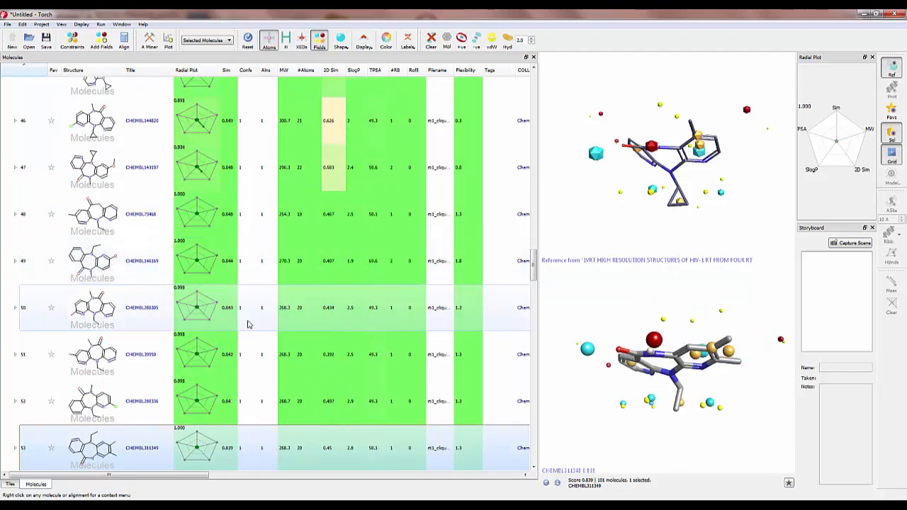
{"action": "key", "text": "Down"}
{"action": "key", "text": "Down"}
{"action": "key", "text": "Down"}
{"action": "key", "text": "Down"}
{"action": "key", "text": "Down"}
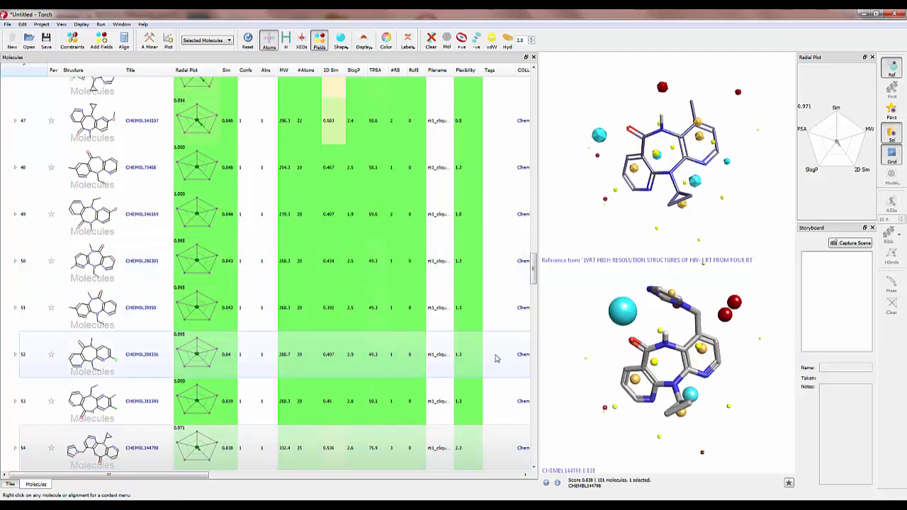
{"action": "key", "text": "Down"}
{"action": "key", "text": "Down"}
{"action": "key", "text": "Down"}
{"action": "key", "text": "Down"}
{"action": "key", "text": "Down"}
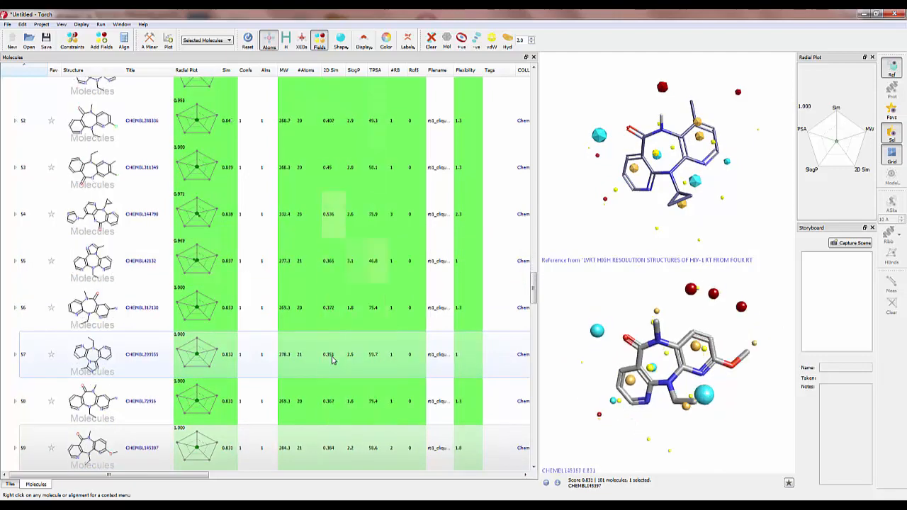
{"action": "key", "text": "Down"}
{"action": "key", "text": "Down"}
{"action": "key", "text": "Down"}
{"action": "key", "text": "Down"}
{"action": "key", "text": "Down"}
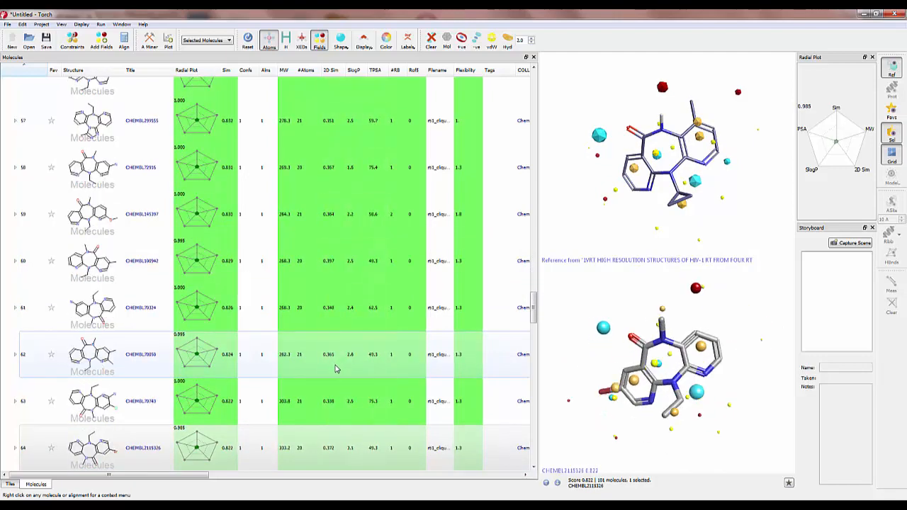
{"action": "key", "text": "Down"}
{"action": "key", "text": "Down"}
{"action": "key", "text": "Down"}
{"action": "key", "text": "Down"}
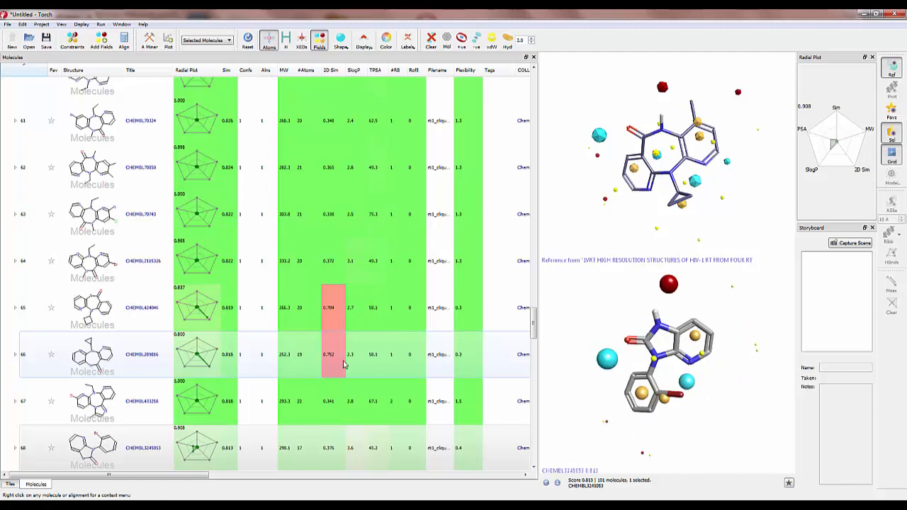
{"action": "key", "text": "Down"}
{"action": "key", "text": "Down"}
{"action": "key", "text": "Down"}
{"action": "key", "text": "Down"}
{"action": "key", "text": "Down"}
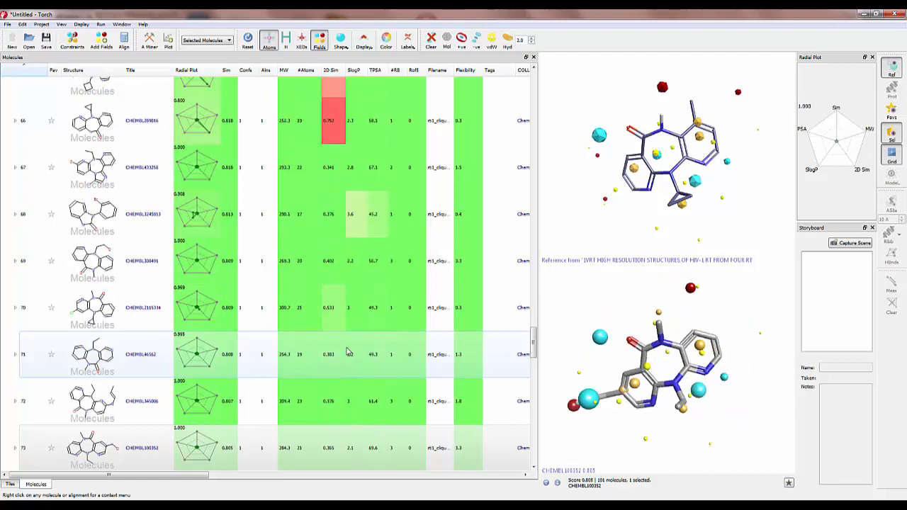
{"action": "key", "text": "Down"}
{"action": "key", "text": "Down"}
{"action": "key", "text": "Down"}
{"action": "key", "text": "Down"}
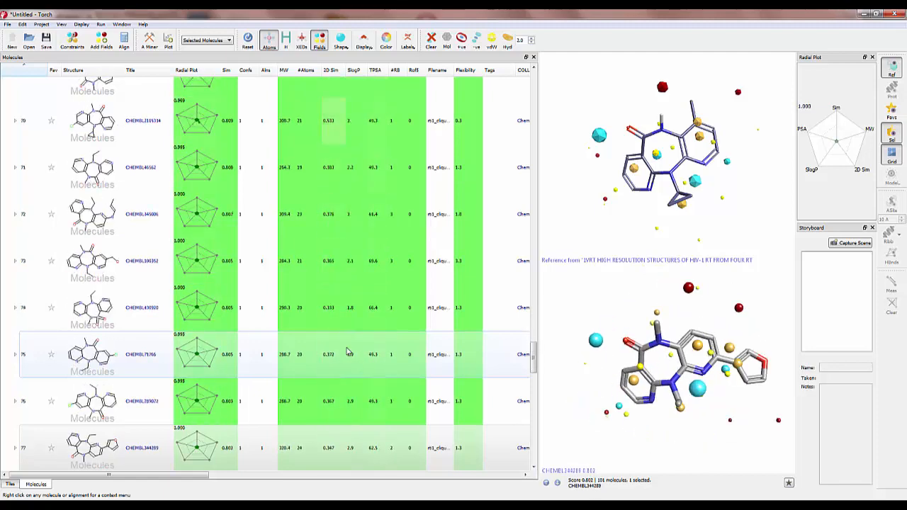
{"action": "key", "text": "Down"}
{"action": "key", "text": "Down"}
{"action": "key", "text": "Down"}
{"action": "key", "text": "Down"}
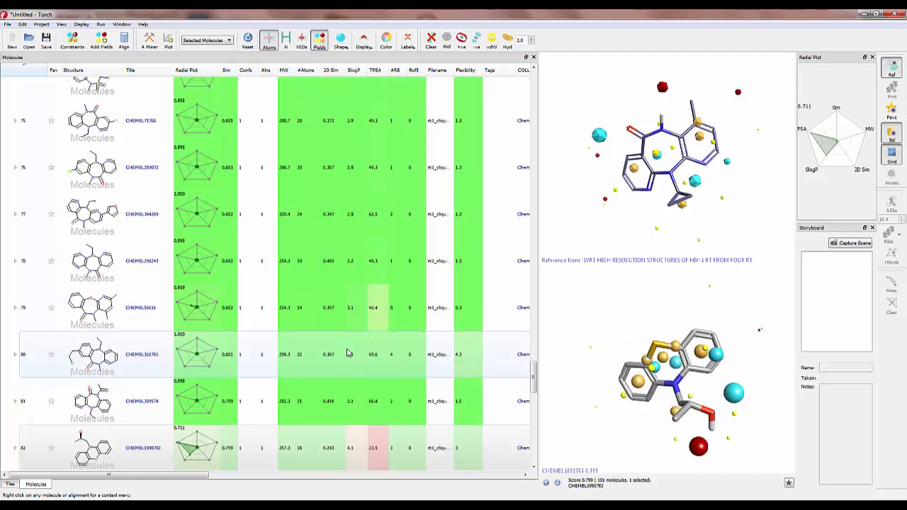